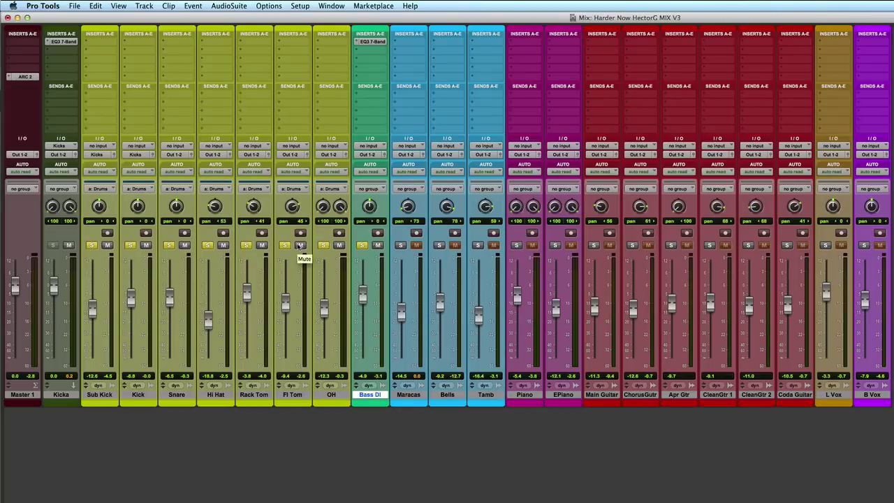
- Bypass the EQ3 7-Band inserts on the Kicks aux and Bass DI tracks and play the mix without them
left_click(66, 44, "super")
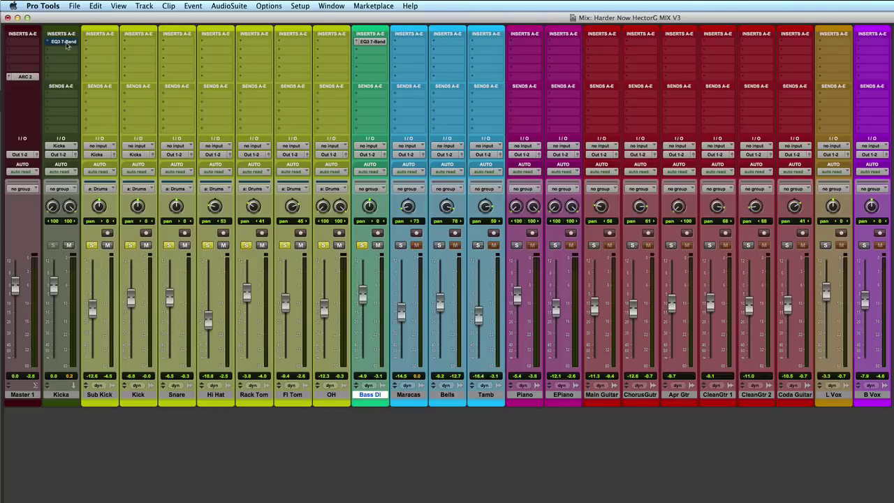
left_click(383, 42, "super")
key("space")
- Replace the EQ3 7-Band insert on Bass DI with FabFilter Pro-Q (mono)
left_click(360, 42)
mouse_move(391, 42)
mouse_move(454, 45)
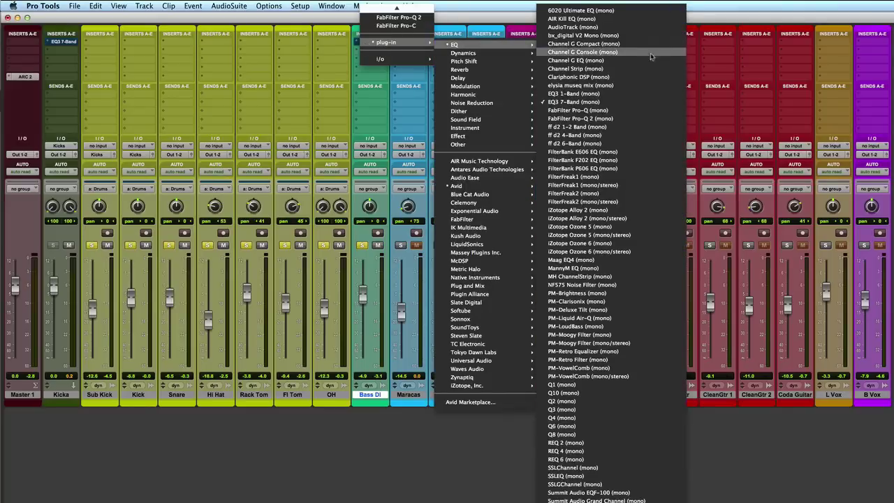
left_click(594, 108)
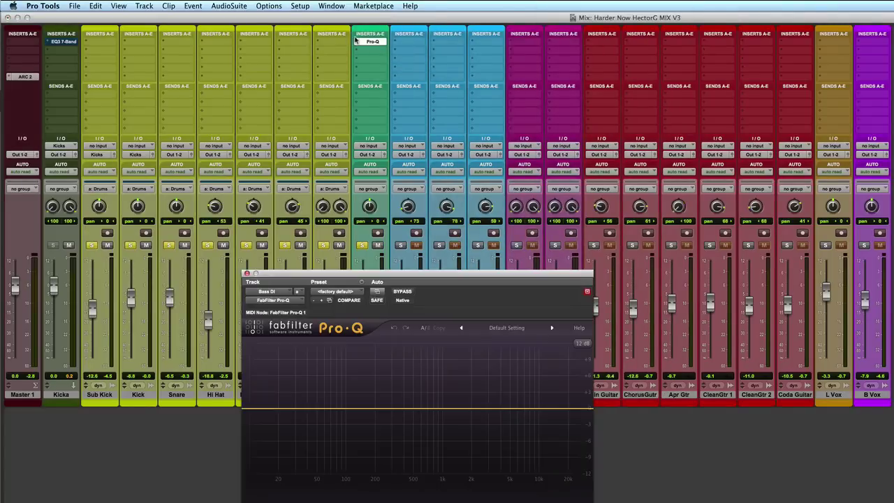
- Swap FabFilter Pro-Q on Bass DI for a fresh EQ3 7-Band (mono) and move its window below the mixer's faders
left_click(354, 41)
mouse_move(384, 41)
mouse_move(453, 45)
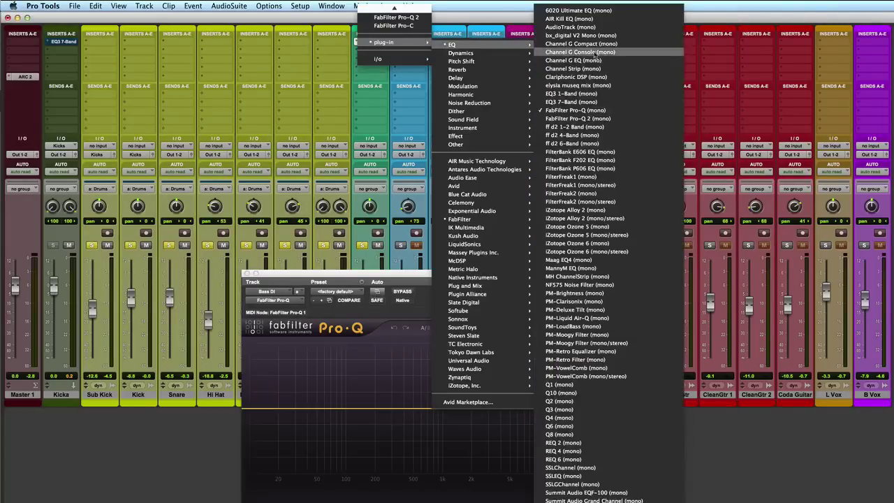
left_click(585, 102)
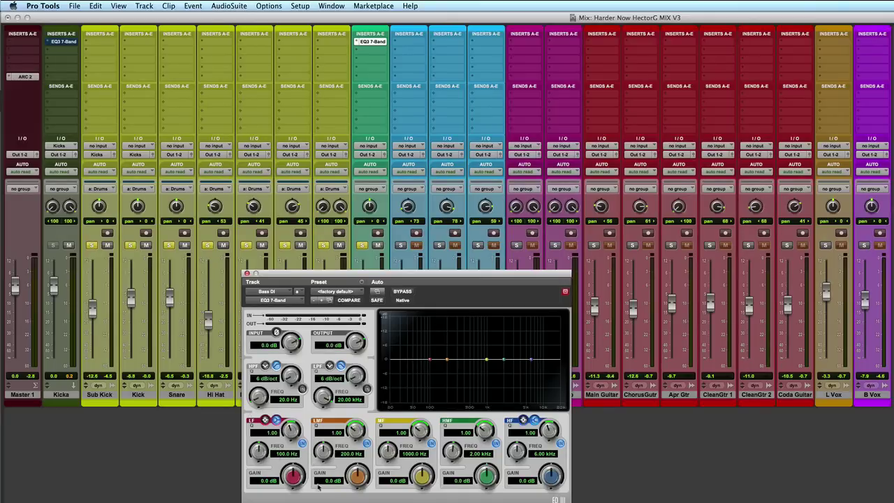
left_click_drag(377, 278, 397, 402)
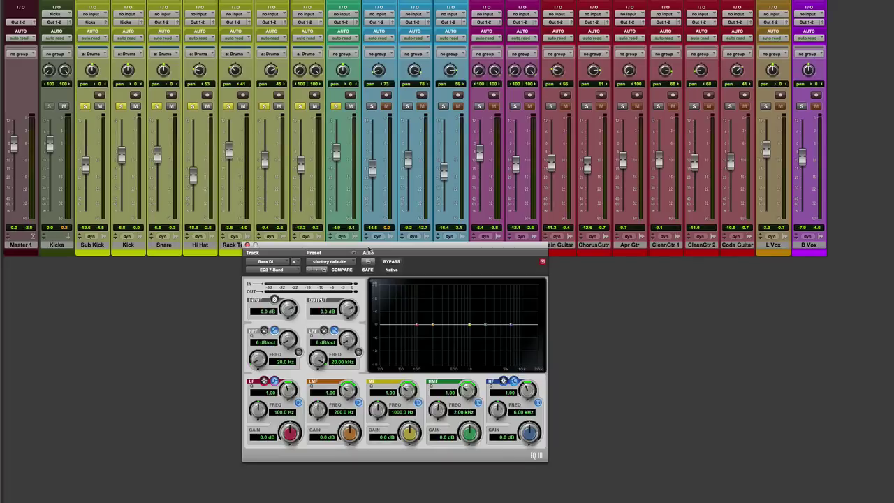
left_click_drag(368, 249, 348, 253)
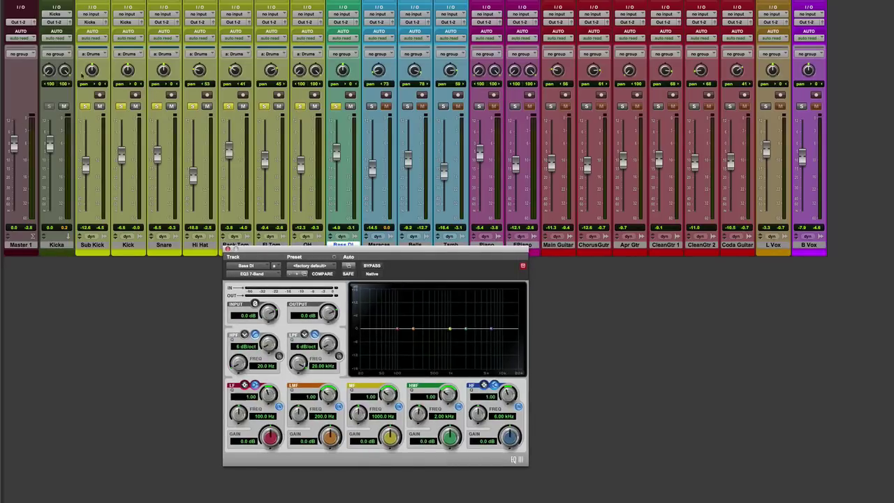
- Solo the Kicks aux and unsolo Snare, Hi Hat, Rack Tom, Fl Tom and OH
left_click(49, 106)
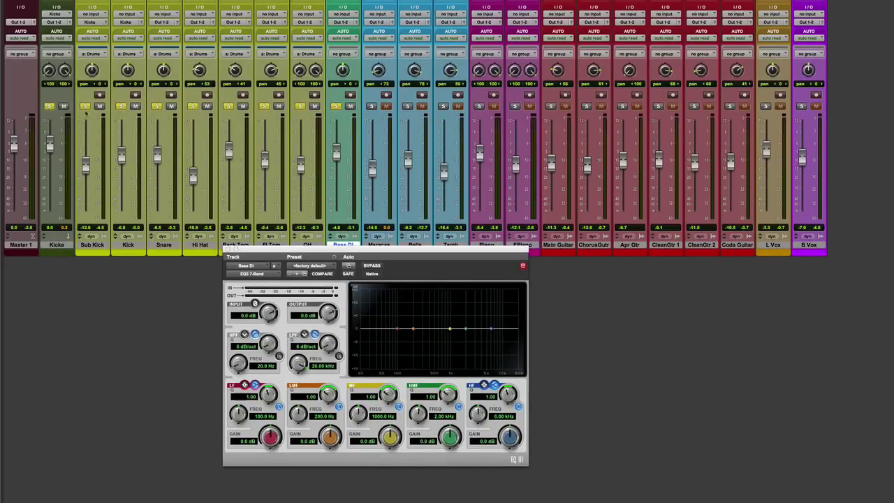
left_click(156, 106)
left_click(193, 106)
left_click(228, 106)
left_click(264, 106)
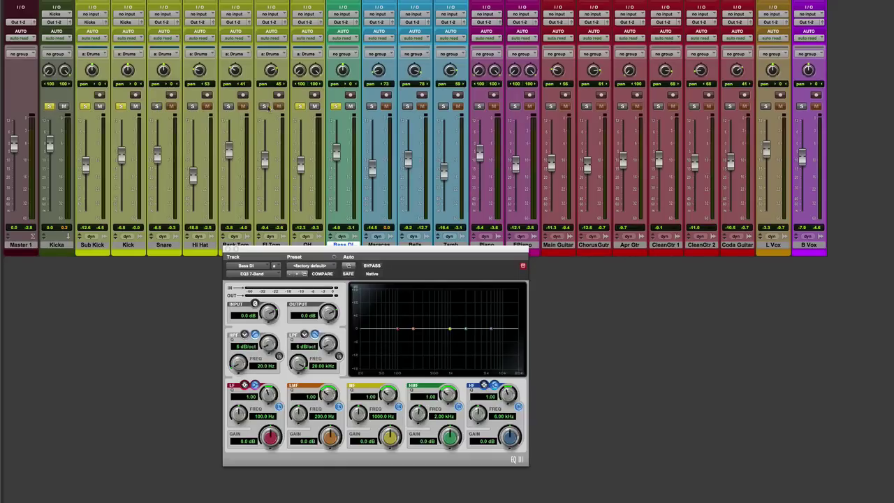
left_click(299, 106)
- During playback, switch the Bass DI EQ's LF band to a peak shape, boost it 8.1 dB and sweep its frequency to 68.5 Hz
key("space")
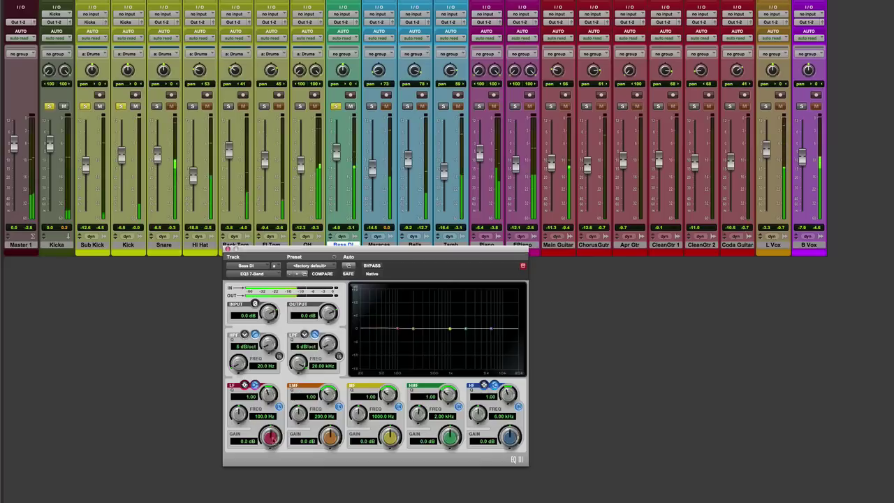
left_click_drag(270, 437, 243, 427)
left_click(244, 385)
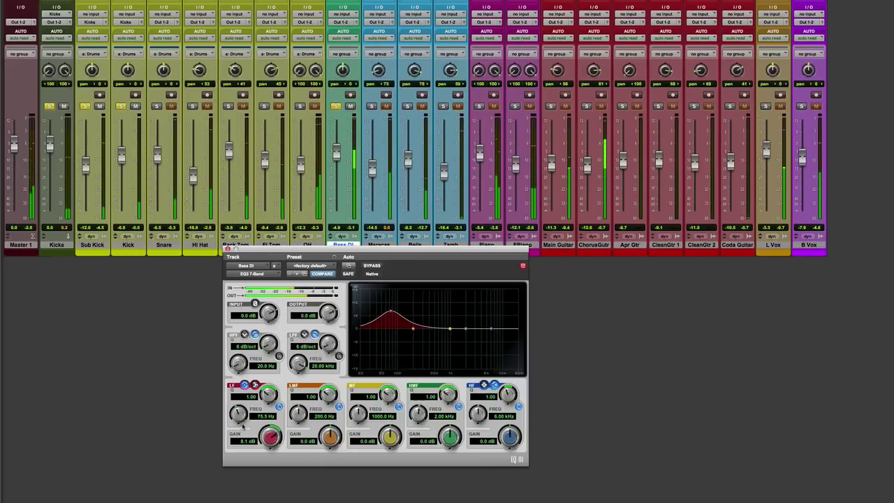
left_click_drag(243, 427, 238, 433)
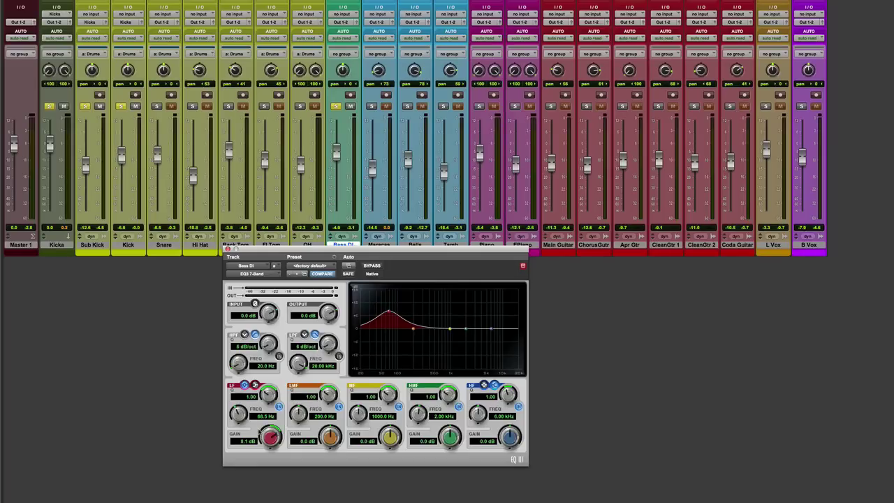
- Narrow the Bass DI EQ's LF band to a Q of 2.54 and set its gain to -3.3 dB
left_click_drag(266, 397, 265, 379)
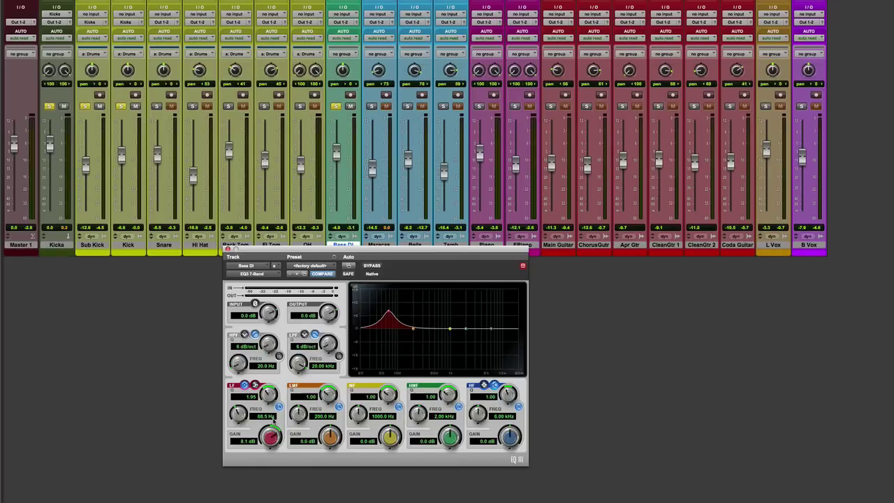
left_click_drag(269, 401, 268, 392)
left_click_drag(269, 438, 272, 466)
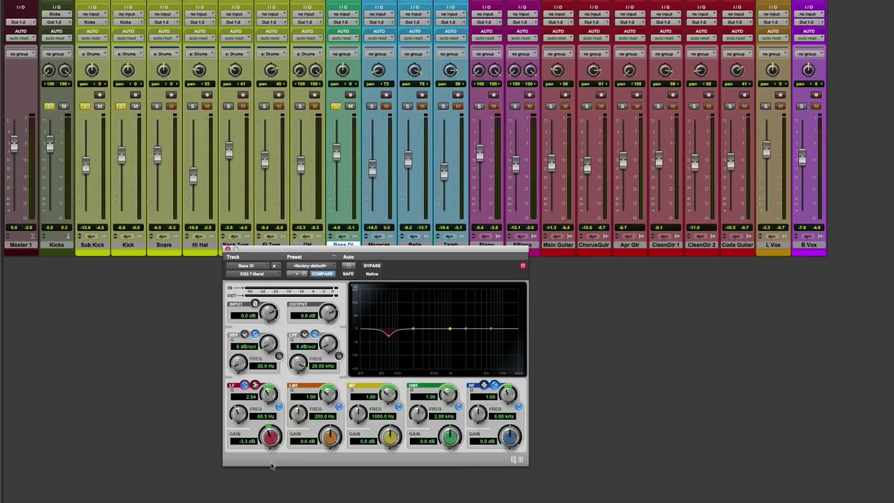
- Play the kick and bass and compare the Bass DI sound with its EQ bypassed and active
key("space")
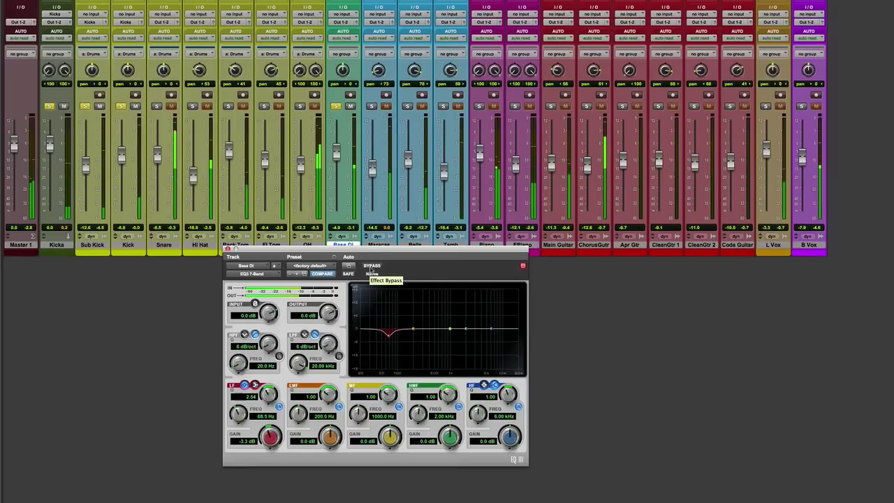
left_click(370, 269)
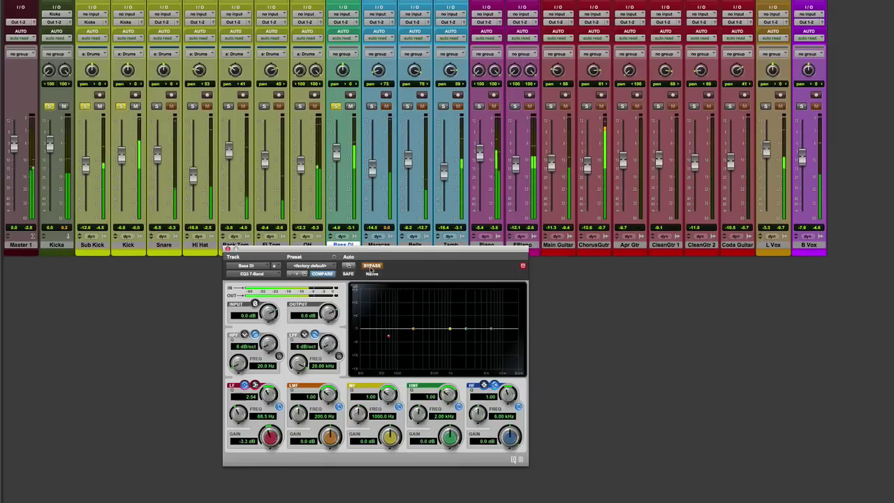
left_click(371, 268)
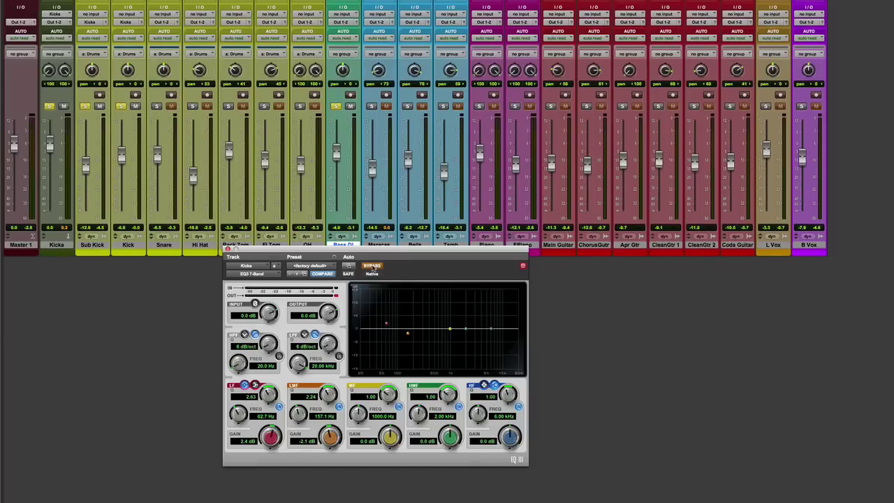
- Reactivate the Kicks EQ, compare its LF band off and on during playback, and set that band's gain to 2.9 dB
left_click(376, 266)
key("space")
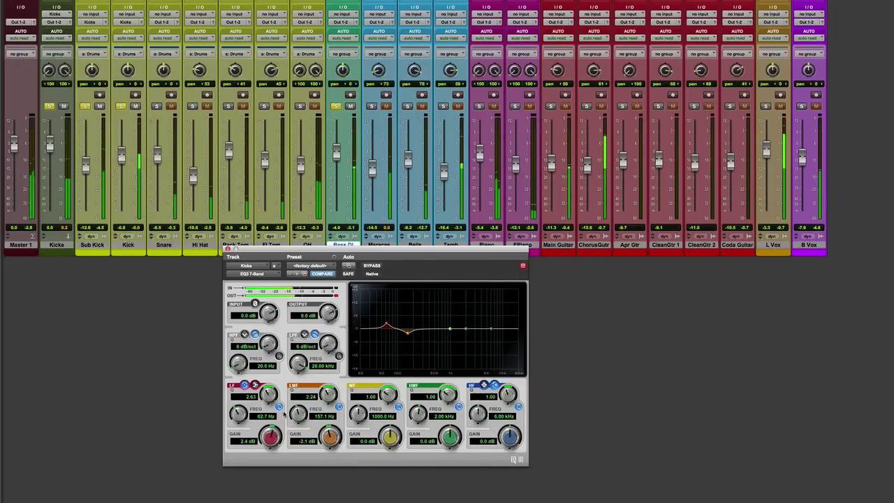
left_click(279, 407)
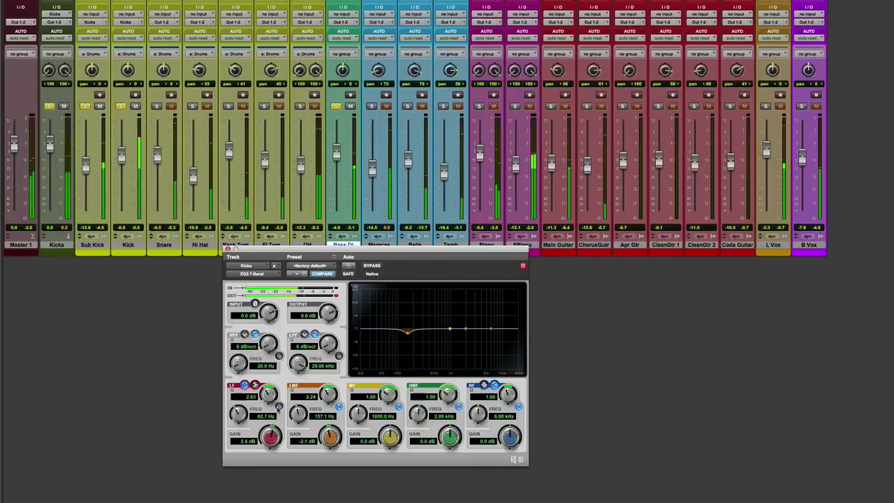
left_click(278, 407)
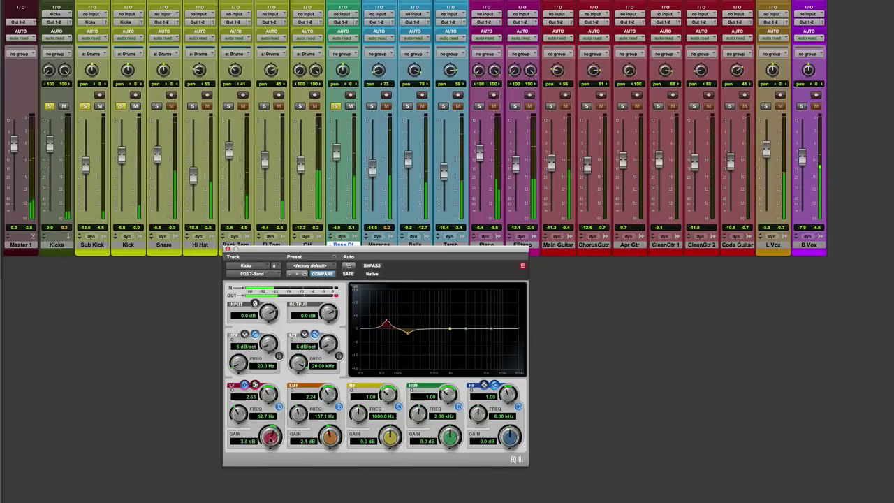
left_click_drag(270, 444, 271, 467)
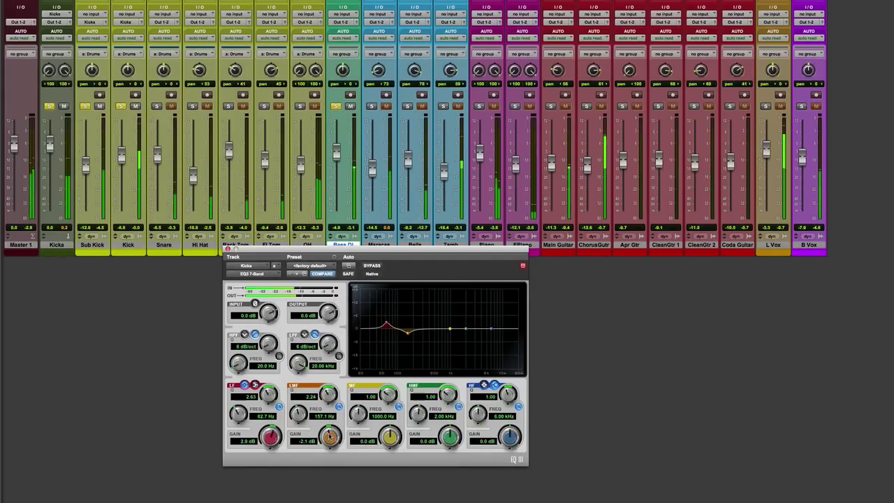
- Sweep the Kicks EQ's LMF band with a strong boost to 163.6 Hz, and set its gain to -2.3 dB
left_click_drag(330, 435, 301, 416)
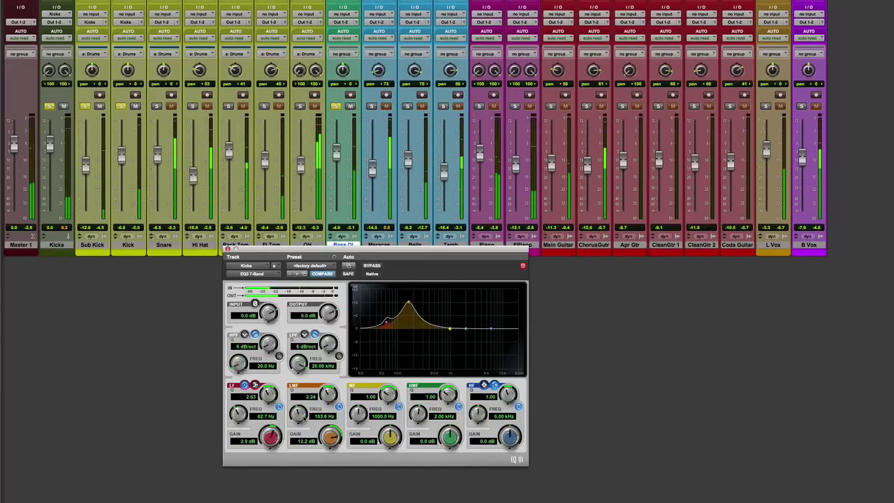
left_click(330, 436, "alt")
left_click_drag(326, 462, 326, 444)
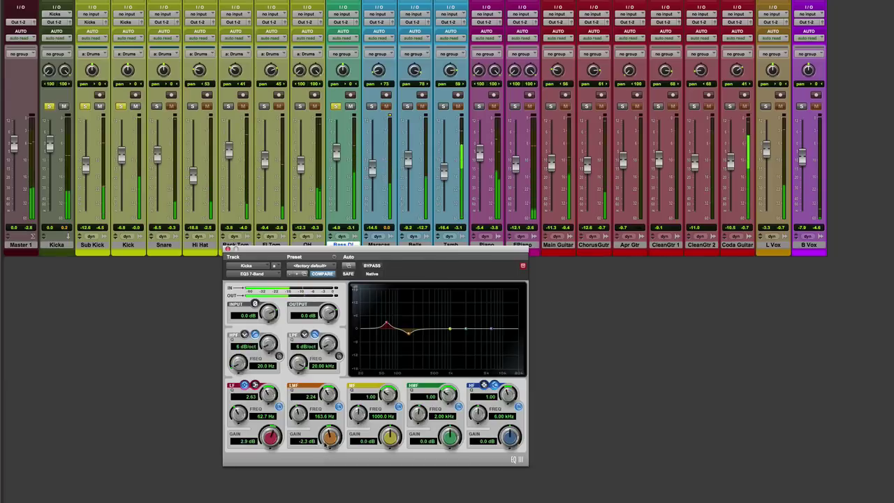